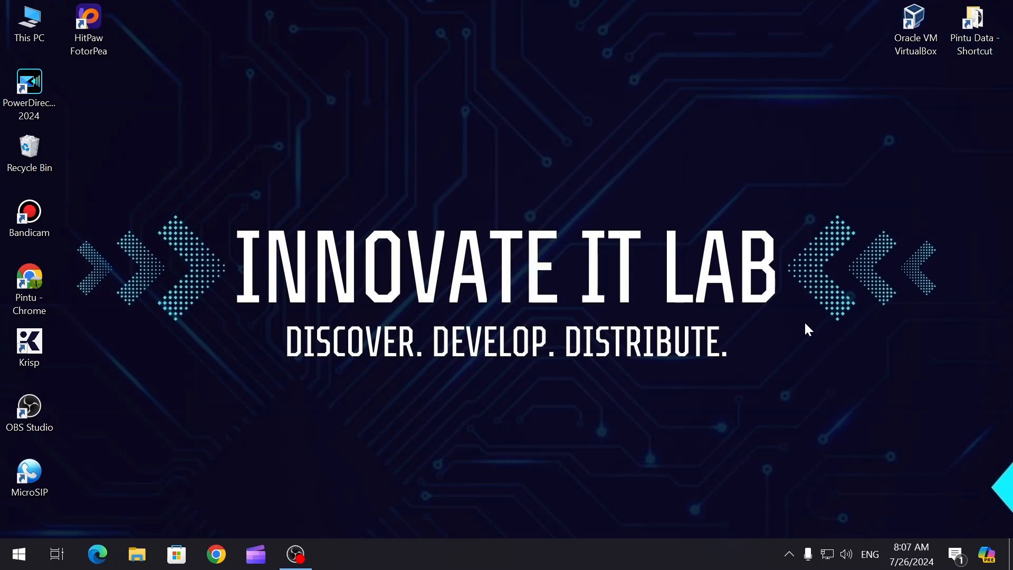
Refresh the desktop twice from its right-click menu.
right_click(602, 173)
left_click(645, 221)
right_click(502, 130)
left_click(527, 176)
Search Start for 'sett' and launch Windows Settings.
key("super")
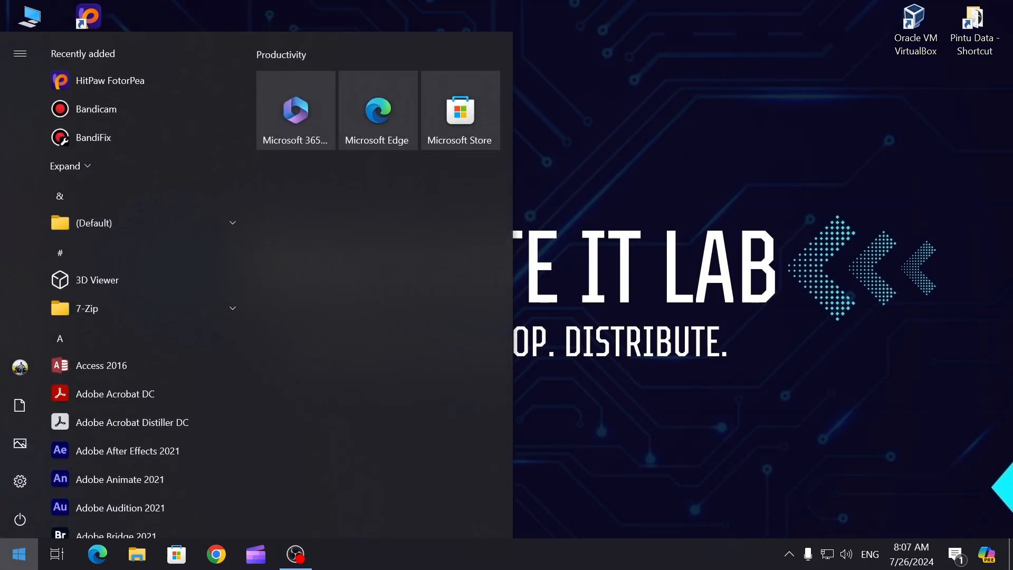
type("sett")
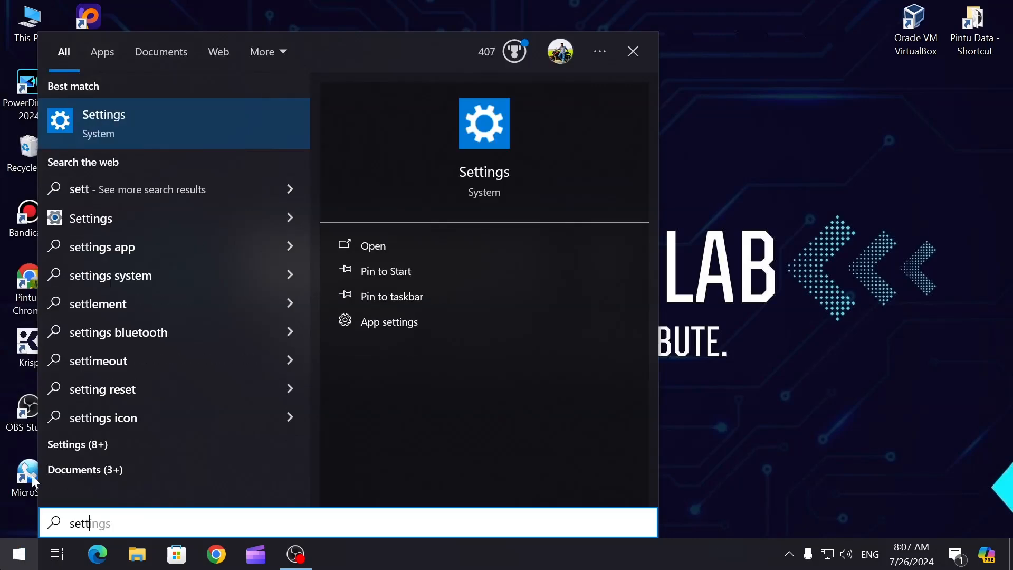
left_click(135, 112)
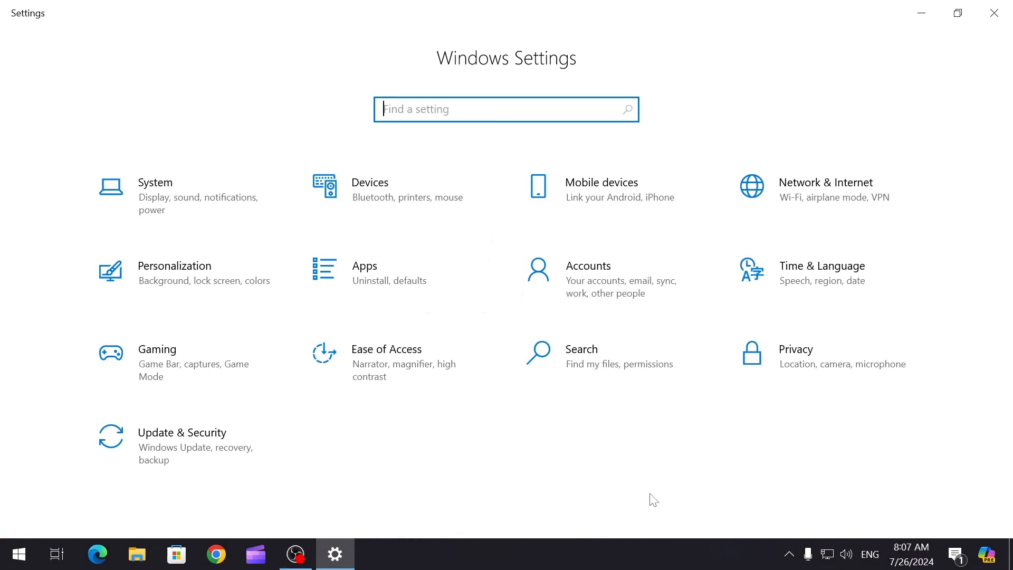
Go to Accounts > Other users and choose Add someone else to this PC.
left_click(613, 281)
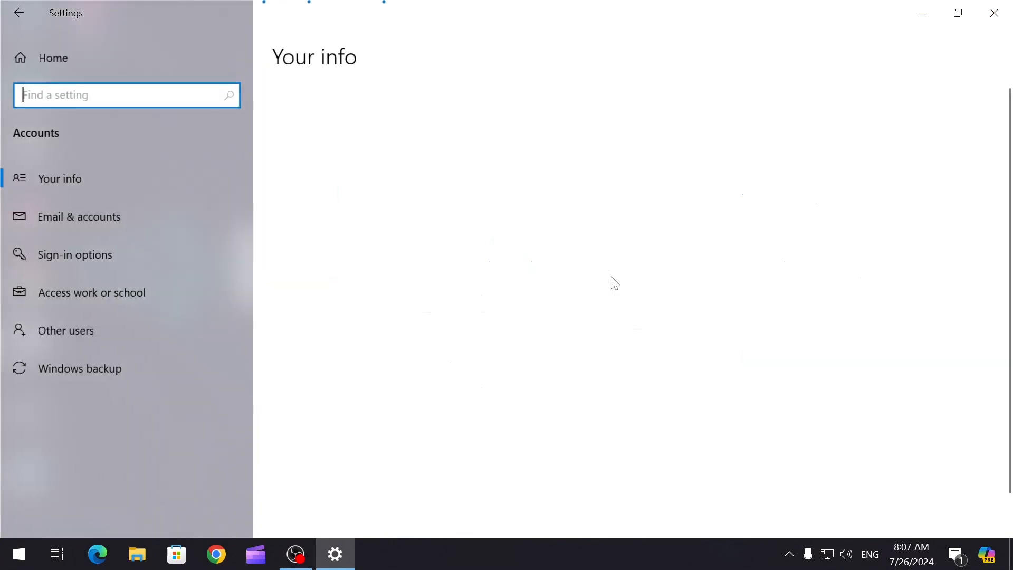
scroll(600, 335, "down", 1)
scroll(601, 339, "up", 1)
scroll(419, 397, "down", 1)
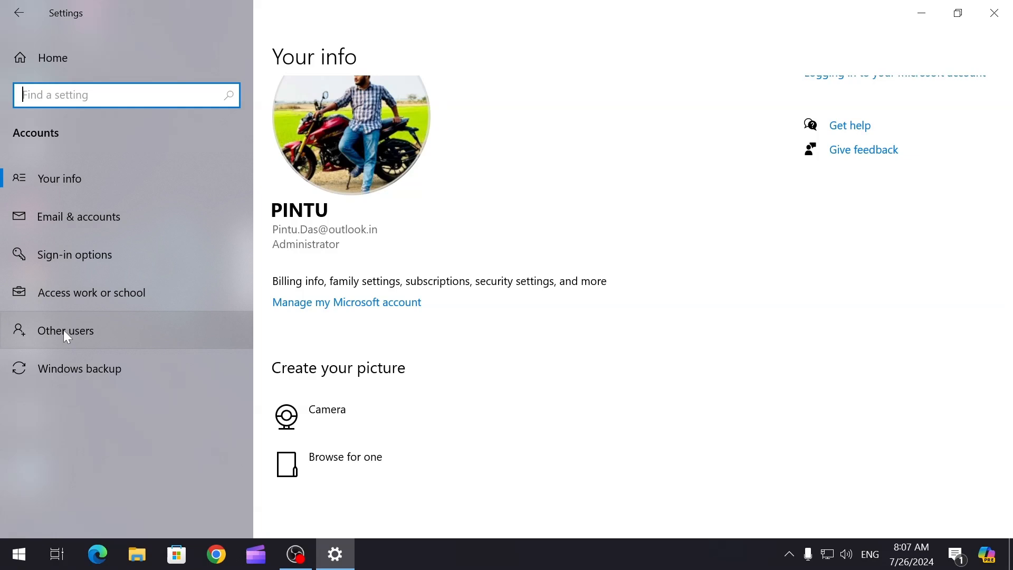
left_click(111, 324)
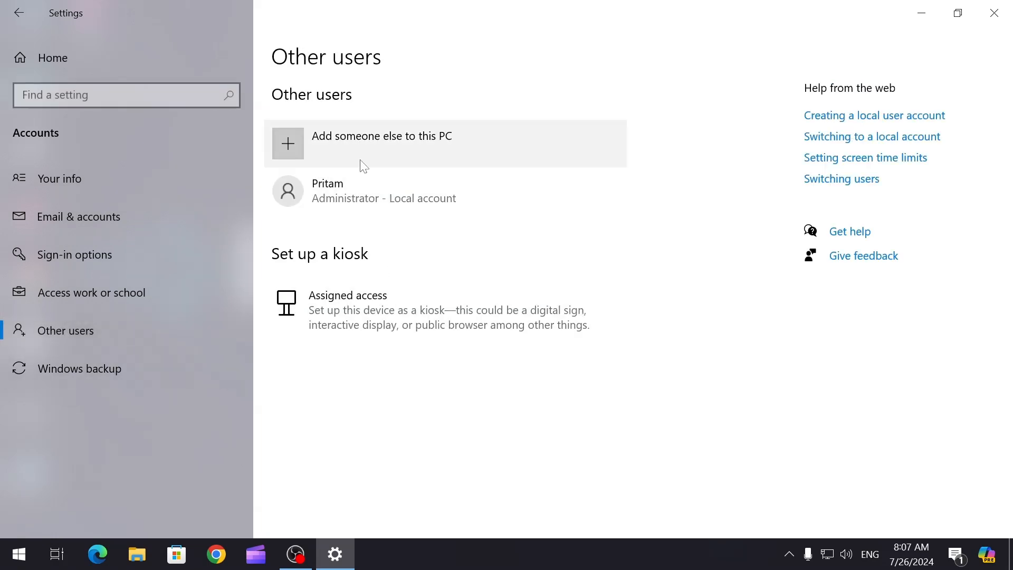
left_click(464, 146)
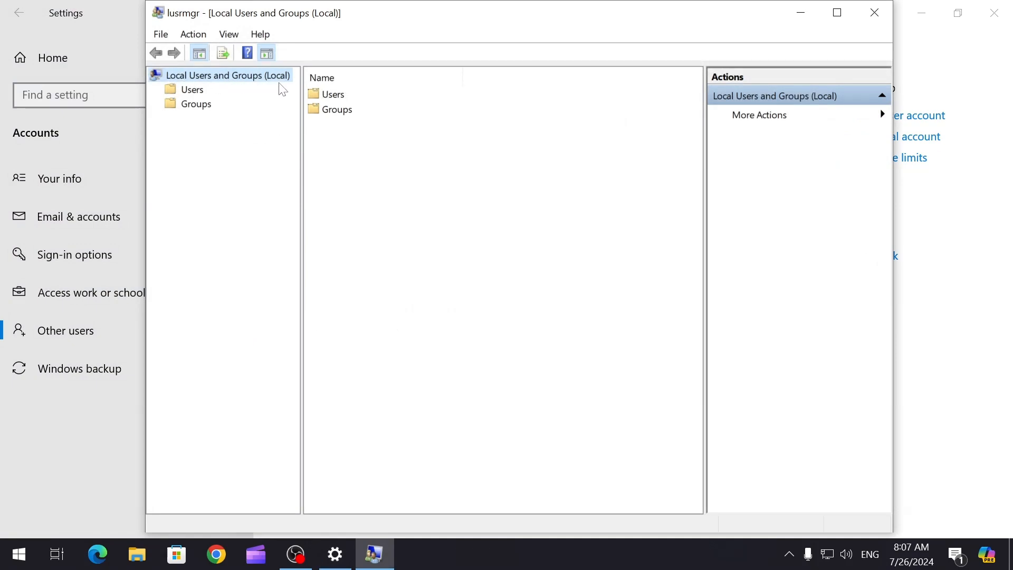
Browse the Users and Groups folders, then bring up the context menu in the Users list.
left_click(191, 93)
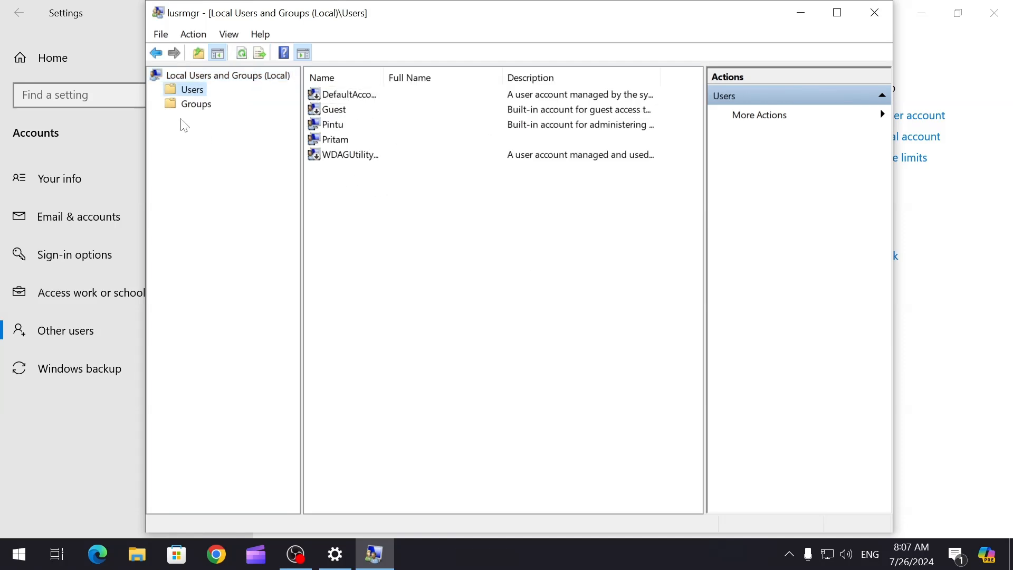
left_click(201, 107)
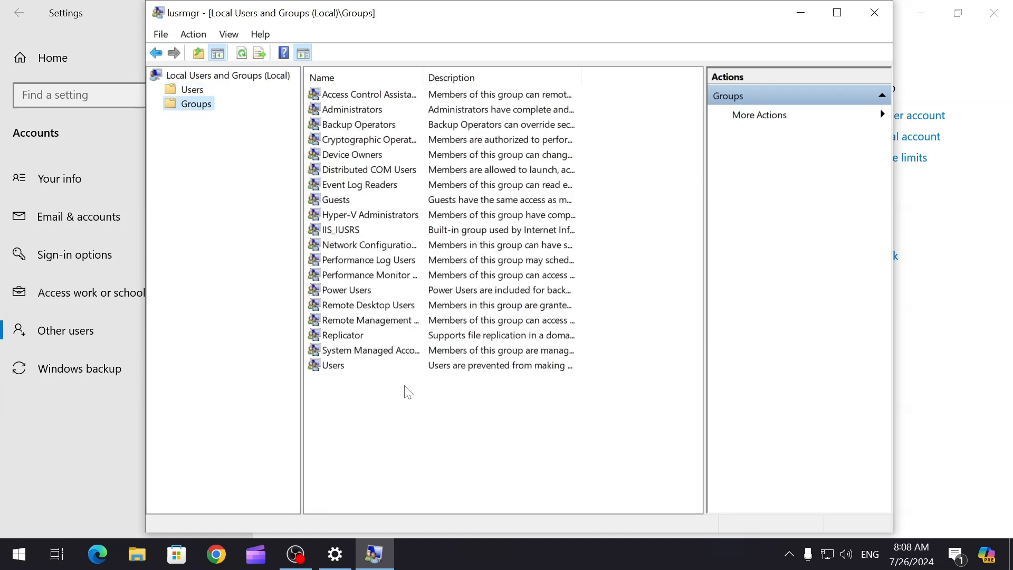
left_click(185, 90)
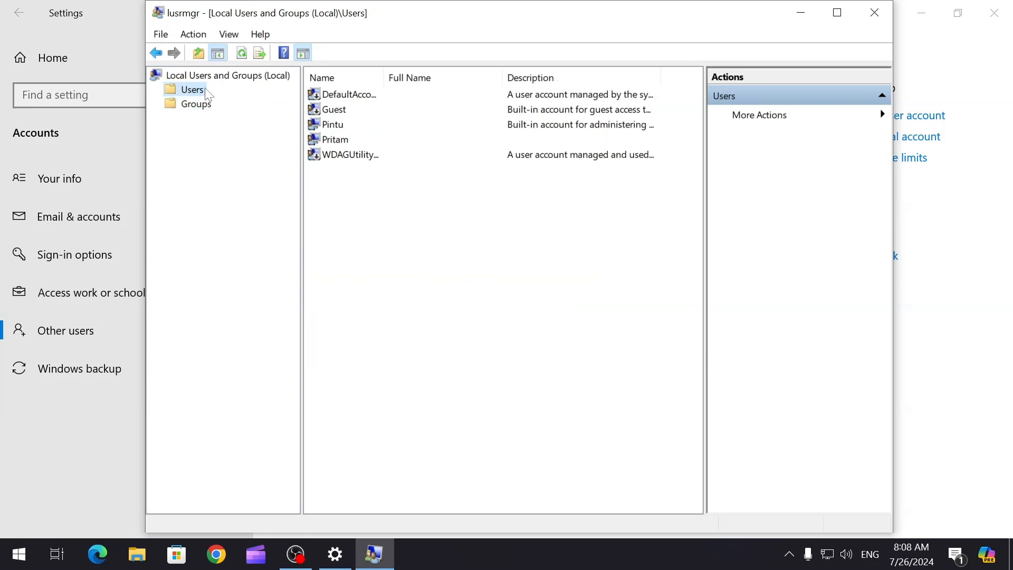
right_click(381, 215)
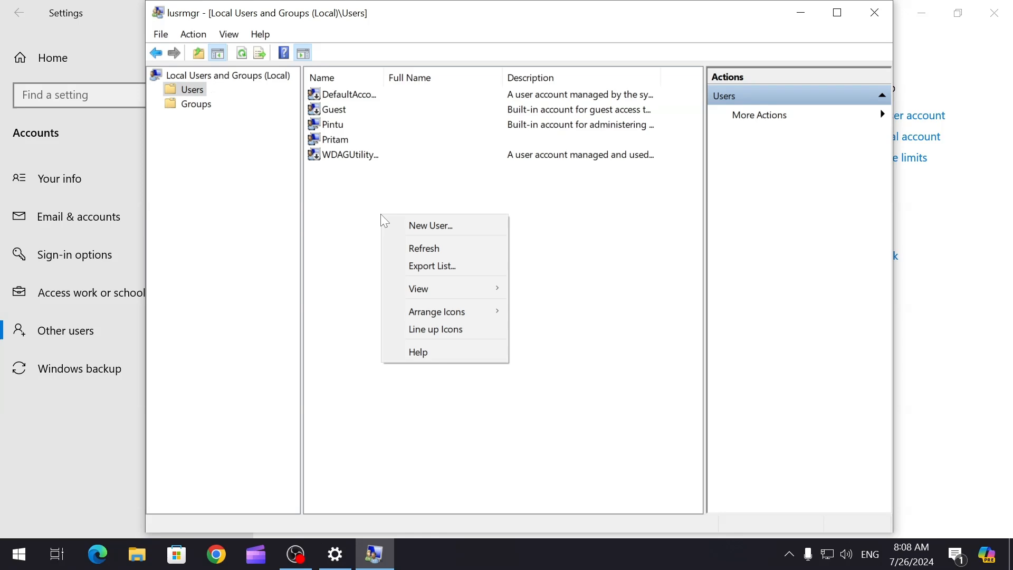
left_click(439, 232)
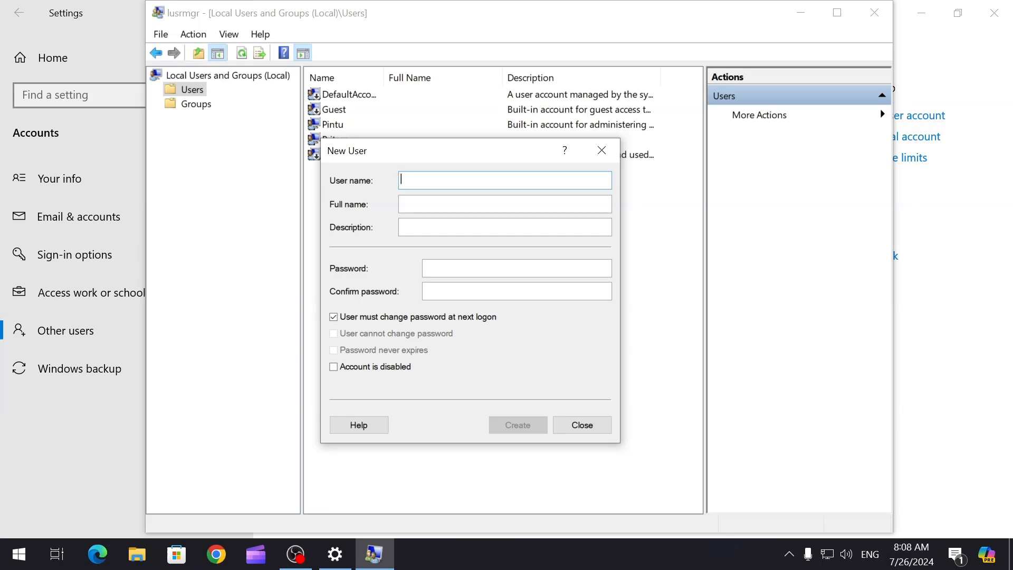
type("Sam")
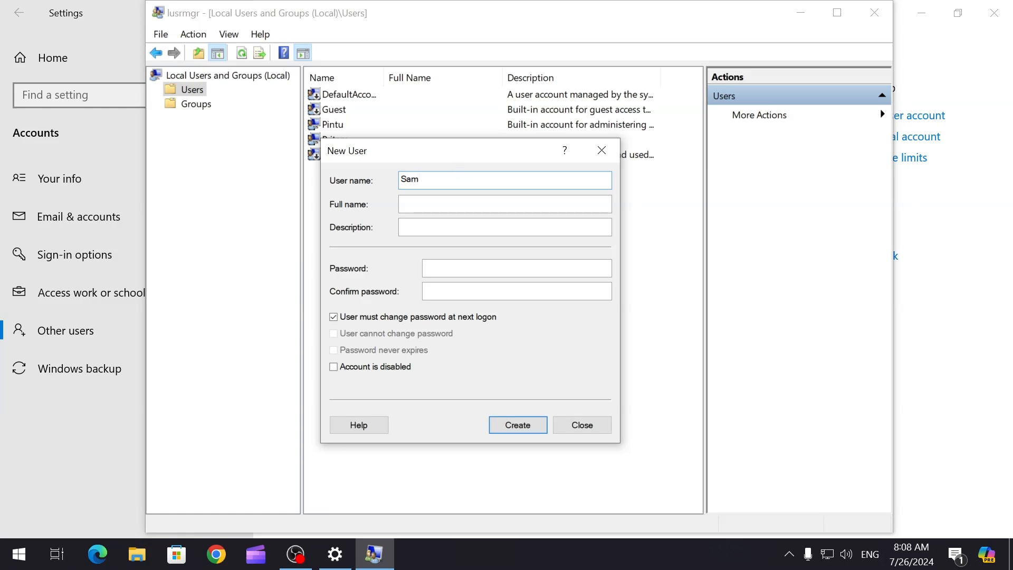
key("Tab")
key("Tab")
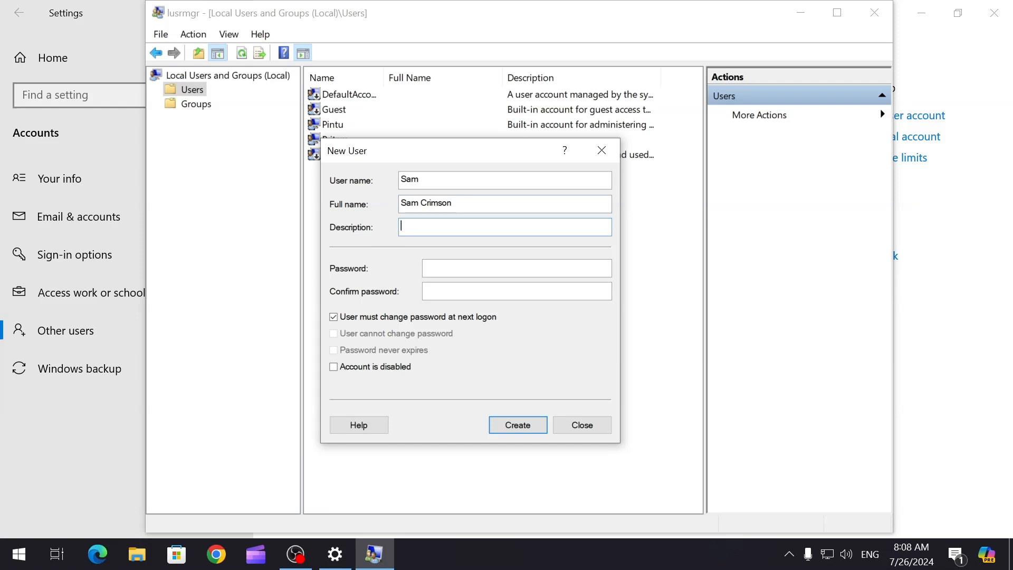
Enter the account password in the Password and Confirm password fields.
left_click(446, 267)
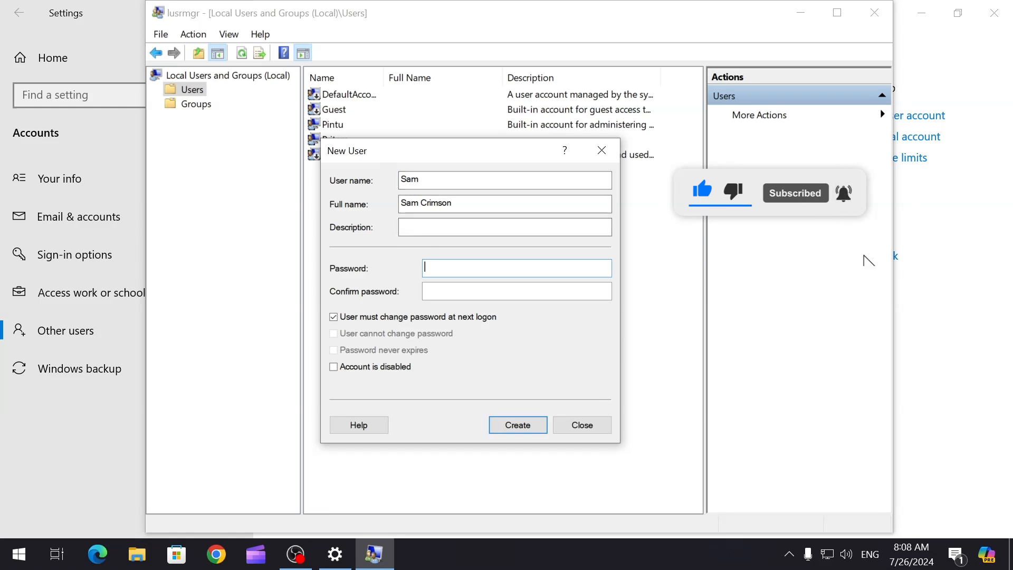
type("1234")
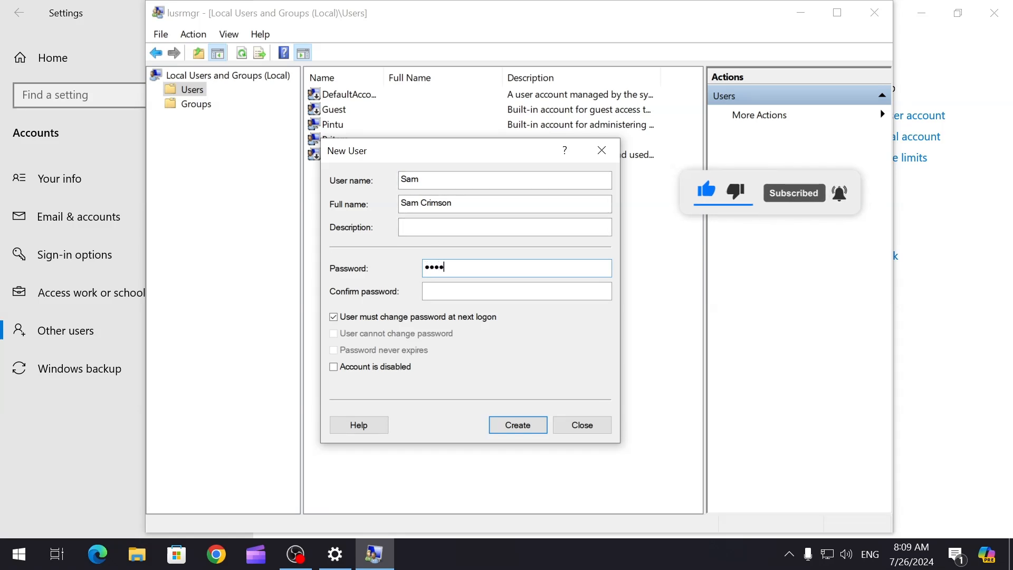
type("1234")
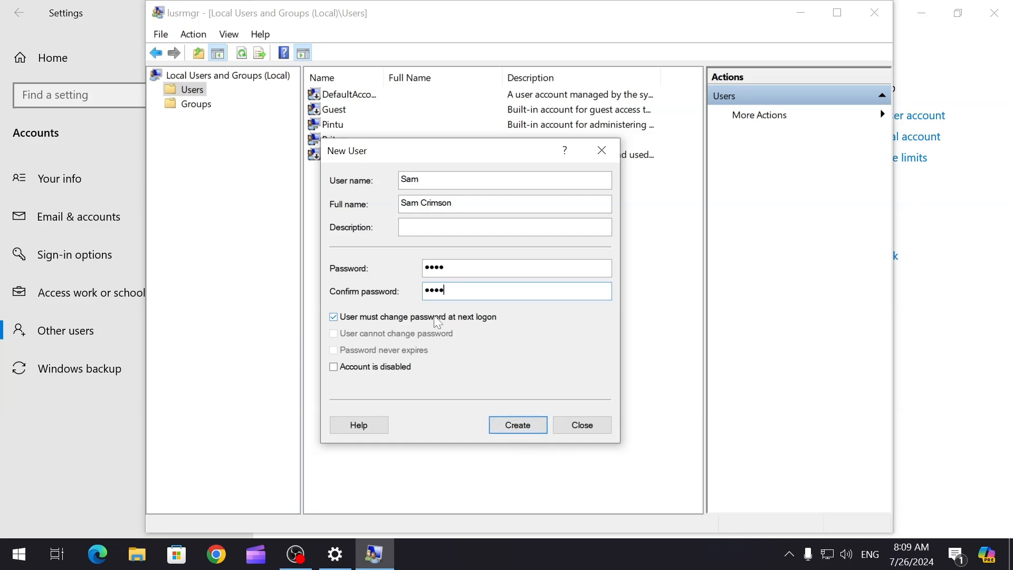
key("shift+Tab")
key("shift+Tab")
key("shift+Tab")
key("shift+Tab")
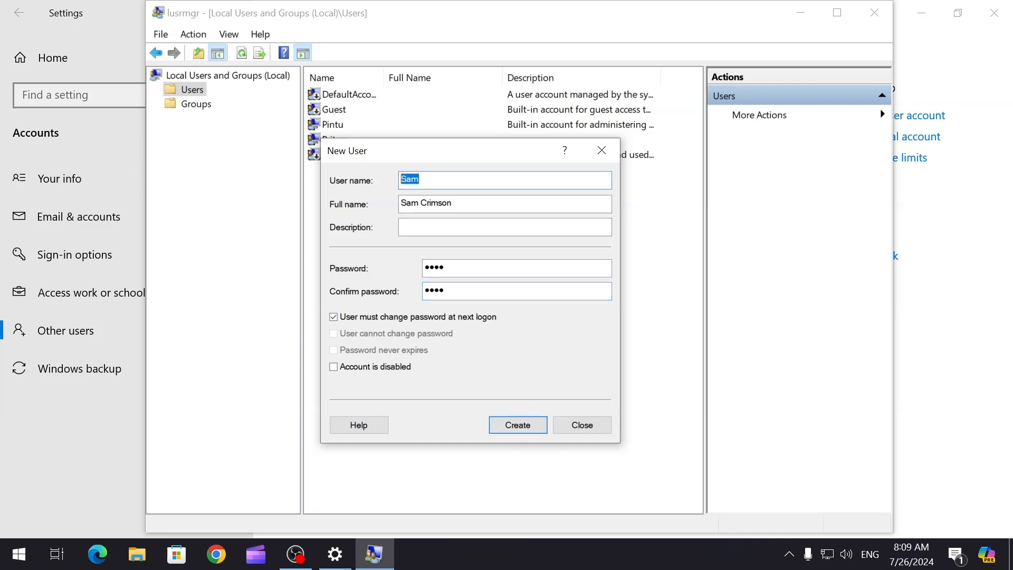
key("Tab")
key("Tab")
key("Tab")
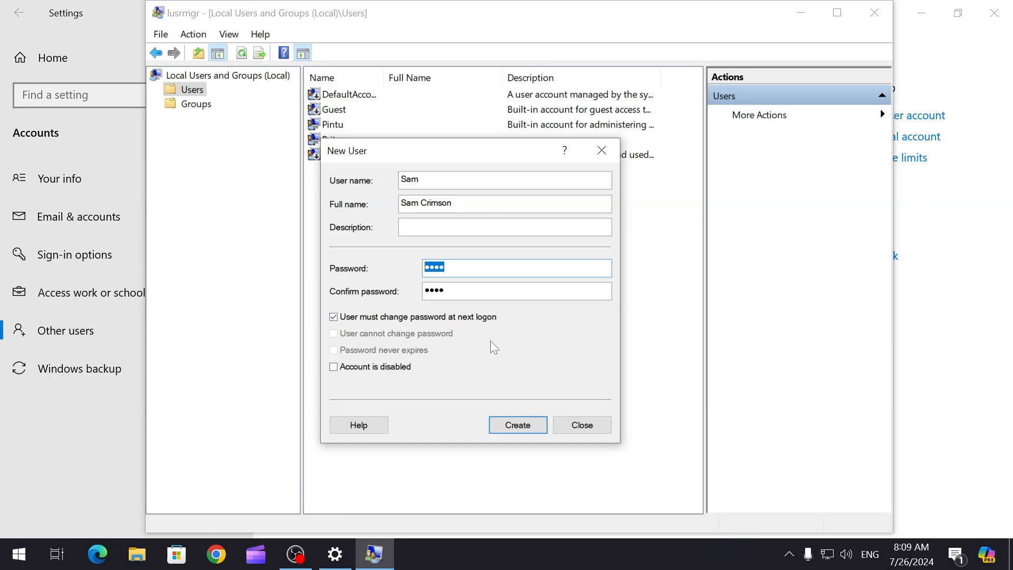
Clear 'must change password at next logon', tick 'User cannot change password', then create the account and close the dialog.
left_click(333, 316)
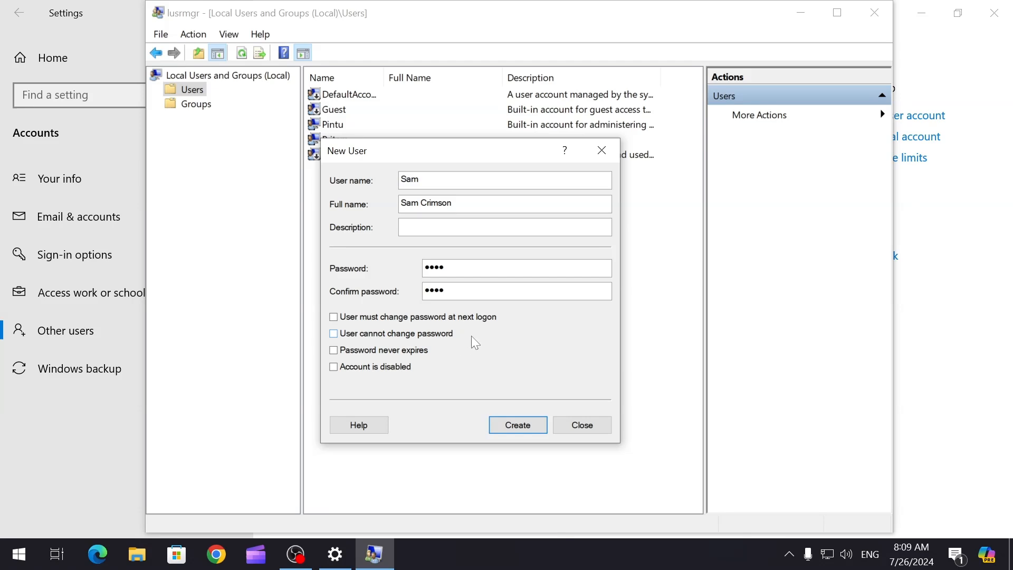
left_click(333, 334)
key("shift+Tab")
key("shift+Tab")
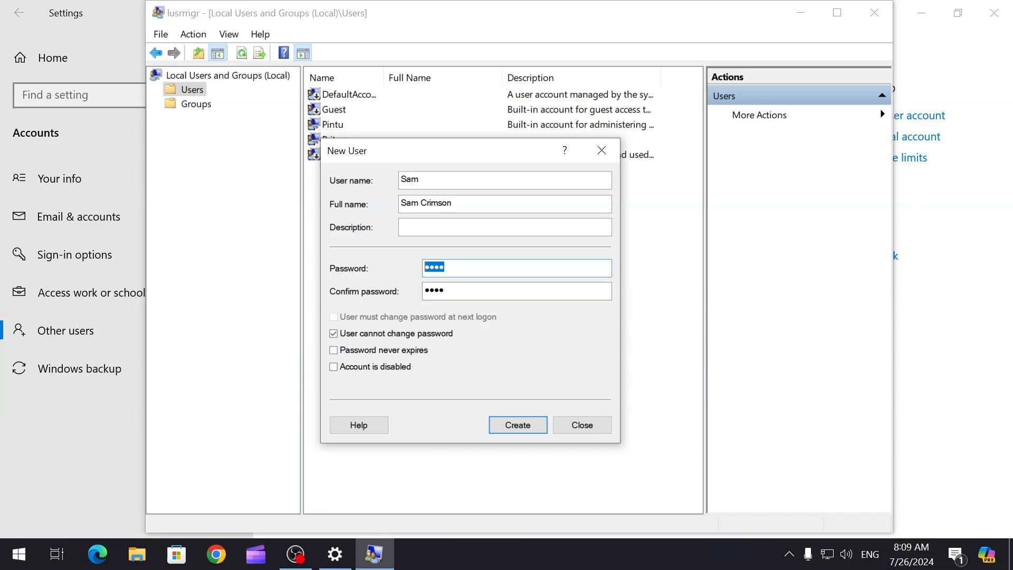
left_click(335, 350)
left_click(334, 351)
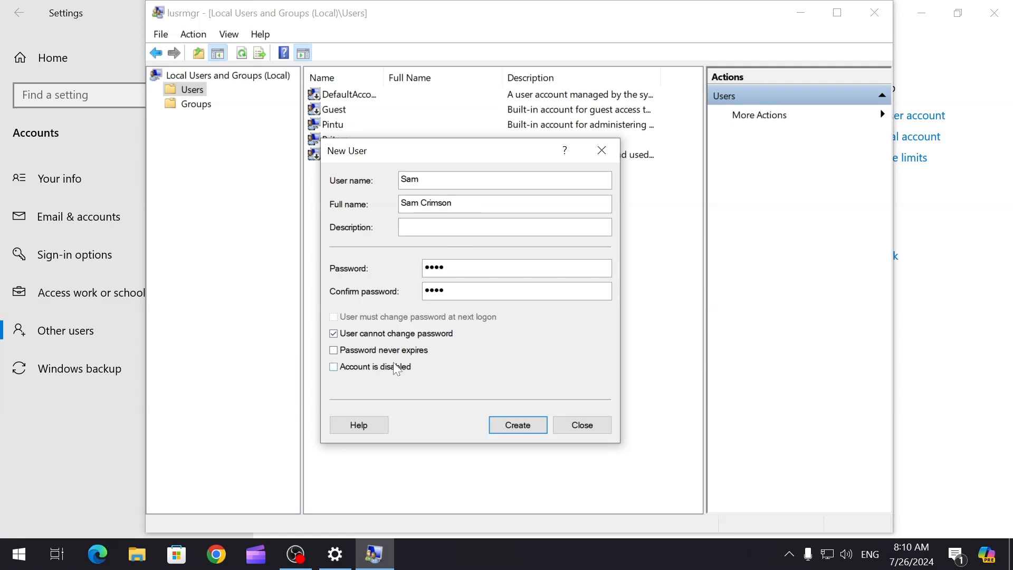
left_click(517, 426)
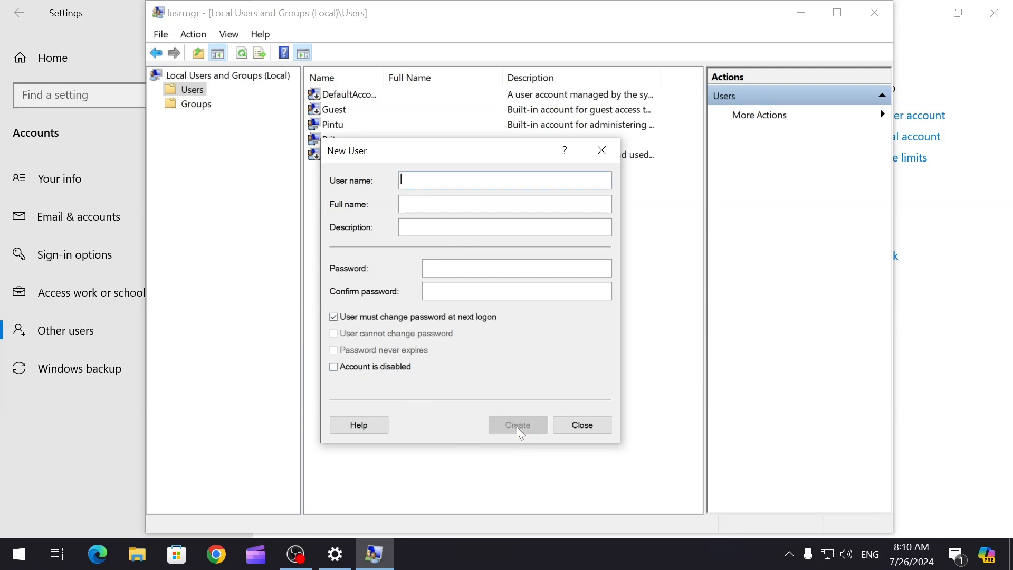
left_click(601, 151)
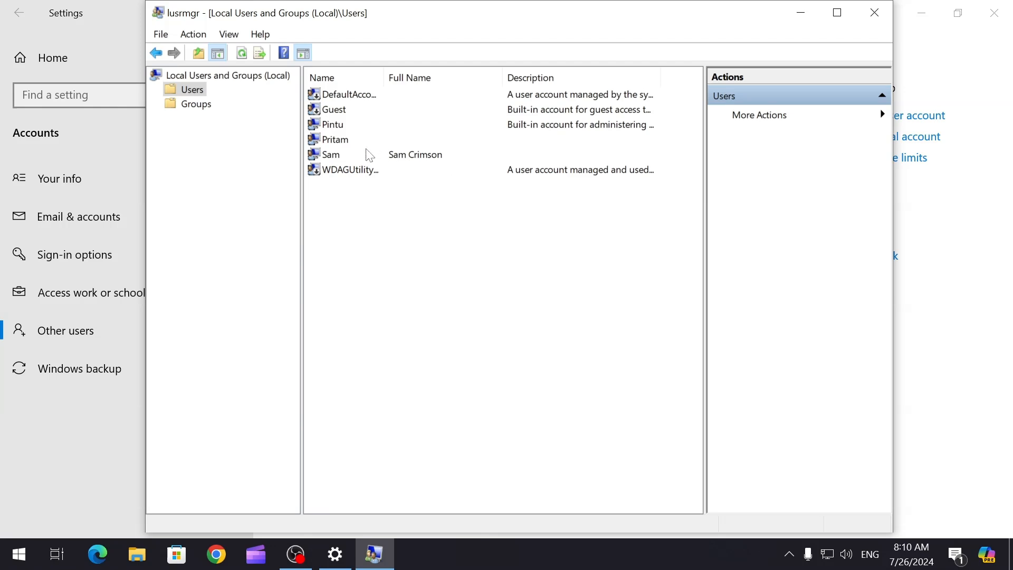
Open Sam's Properties, review the General, Member Of and Profile tabs, and end on Member Of.
right_click(338, 159)
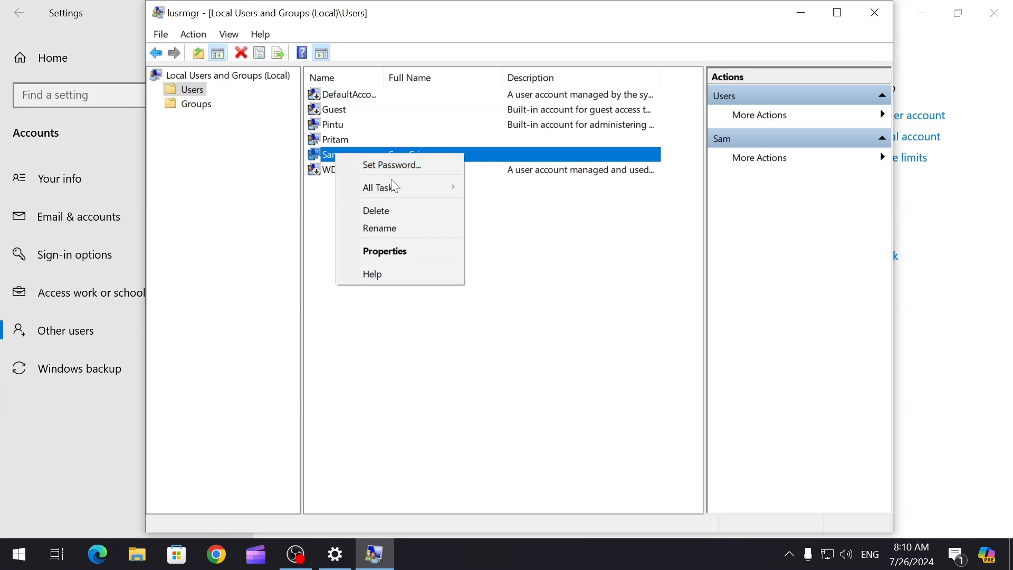
left_click(393, 256)
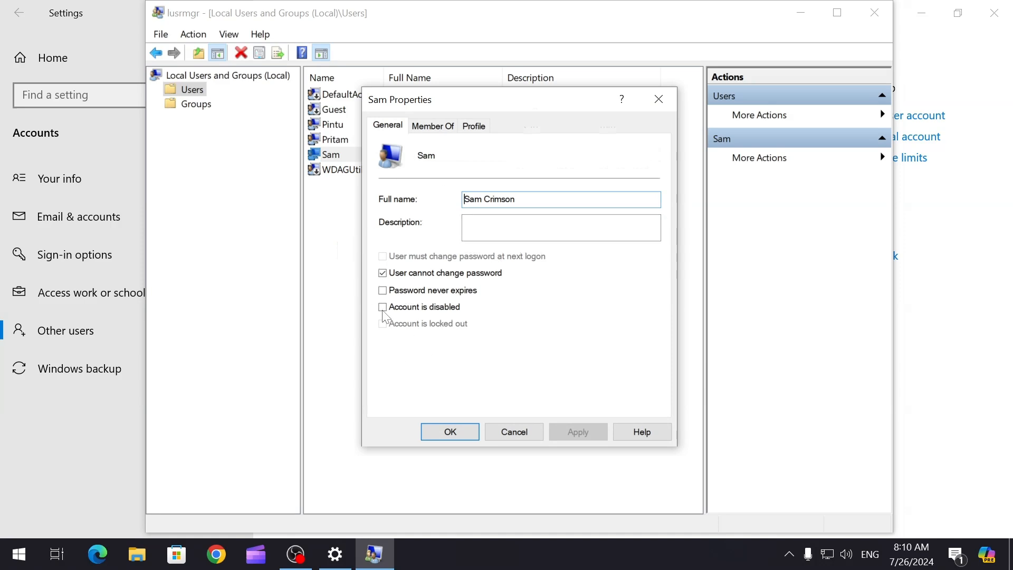
left_click(427, 125)
left_click(388, 128)
left_click(421, 129)
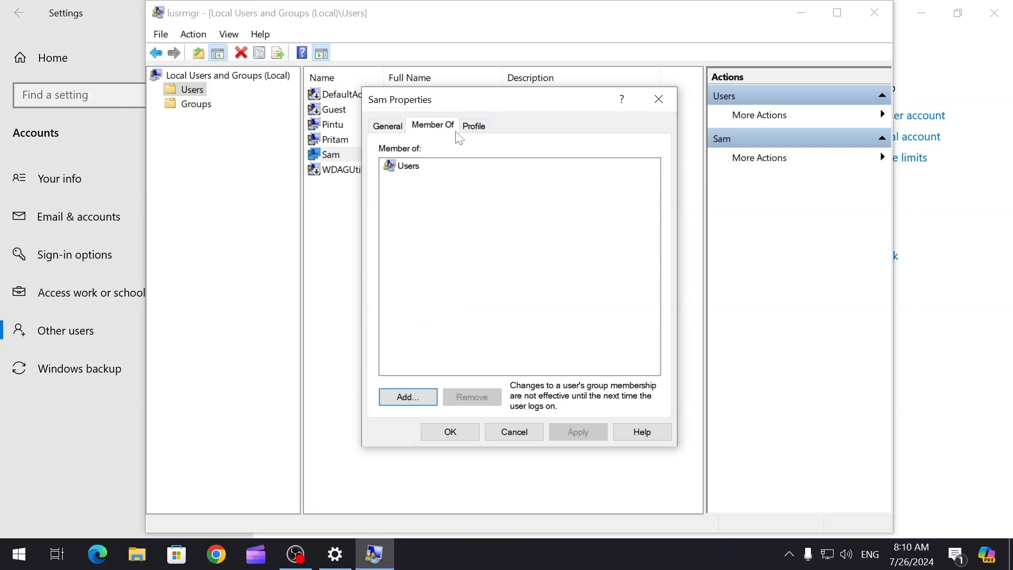
left_click(411, 168)
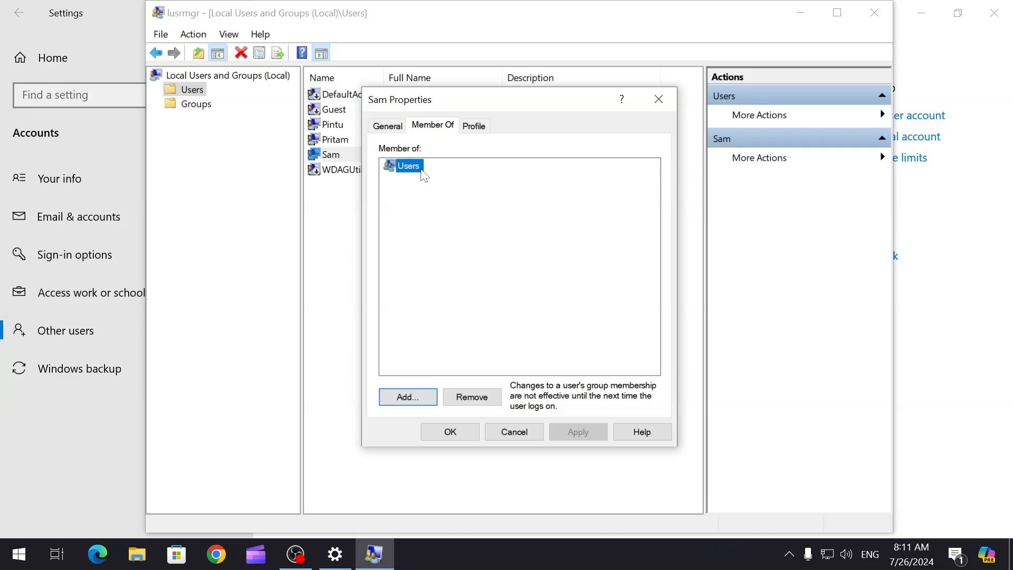
left_click(474, 126)
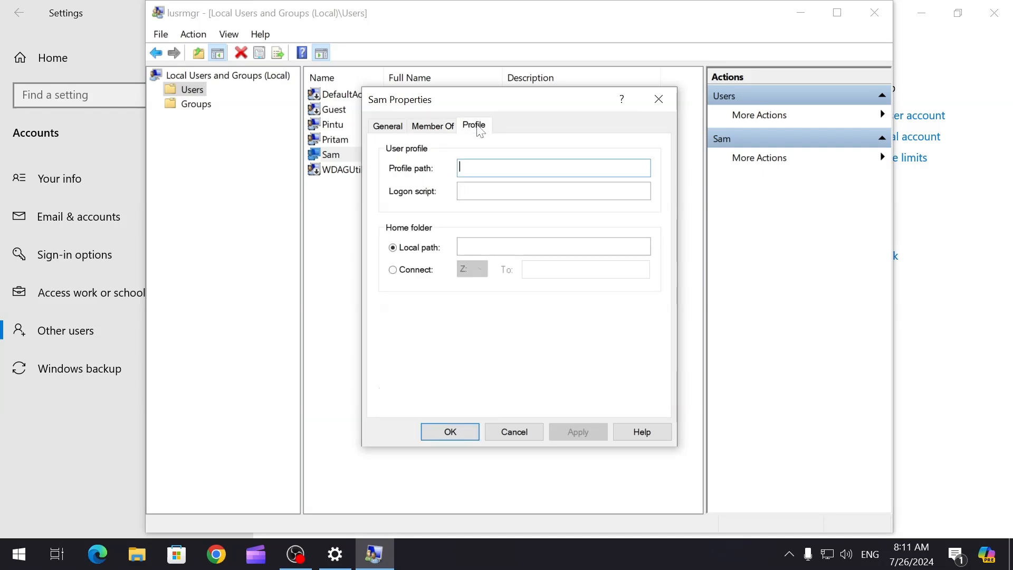
left_click(460, 167)
left_click(432, 126)
left_click(447, 186)
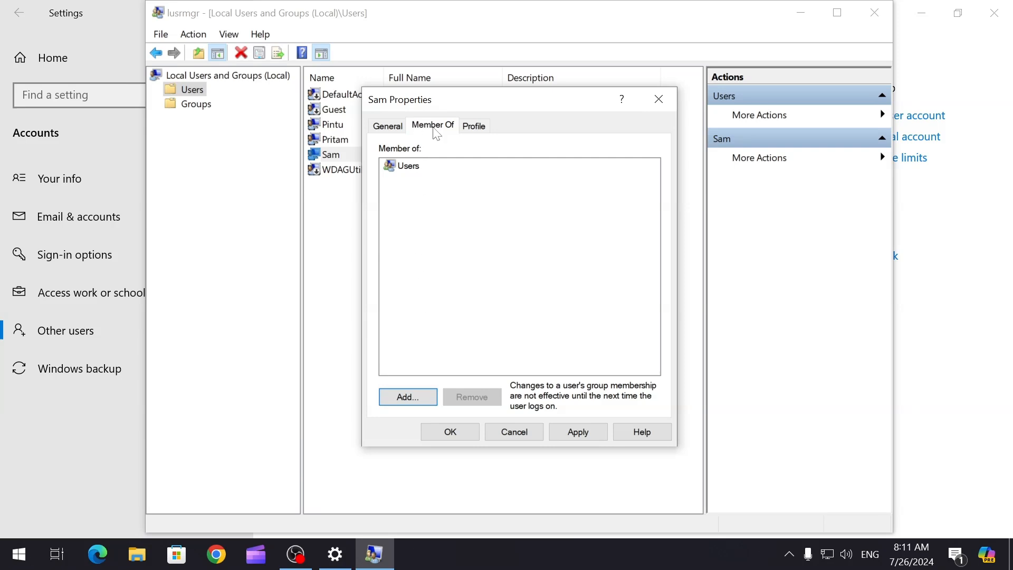
Add Sam to the Administrators group via the advanced group search and save the properties.
left_click(408, 403)
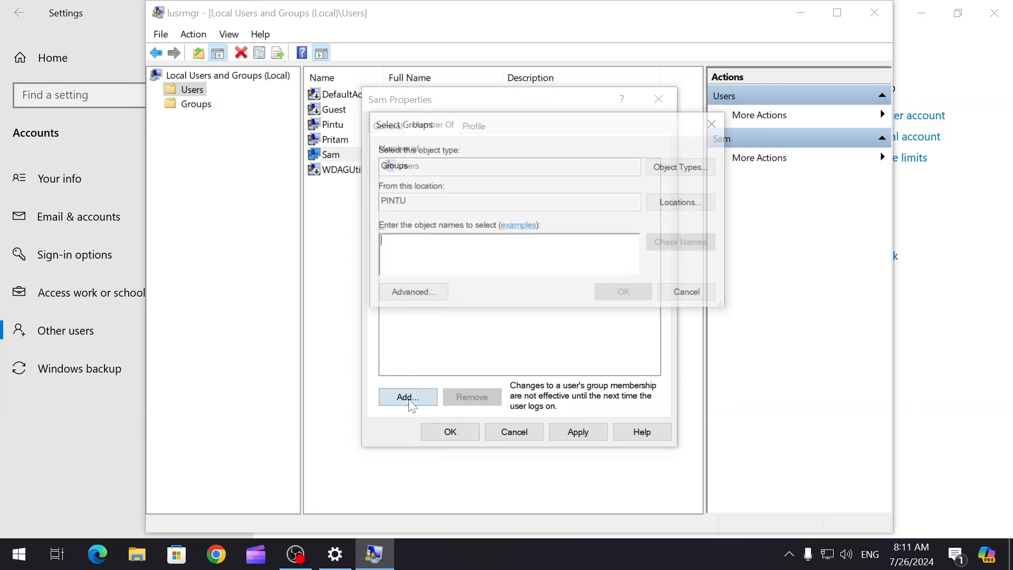
left_click(417, 296)
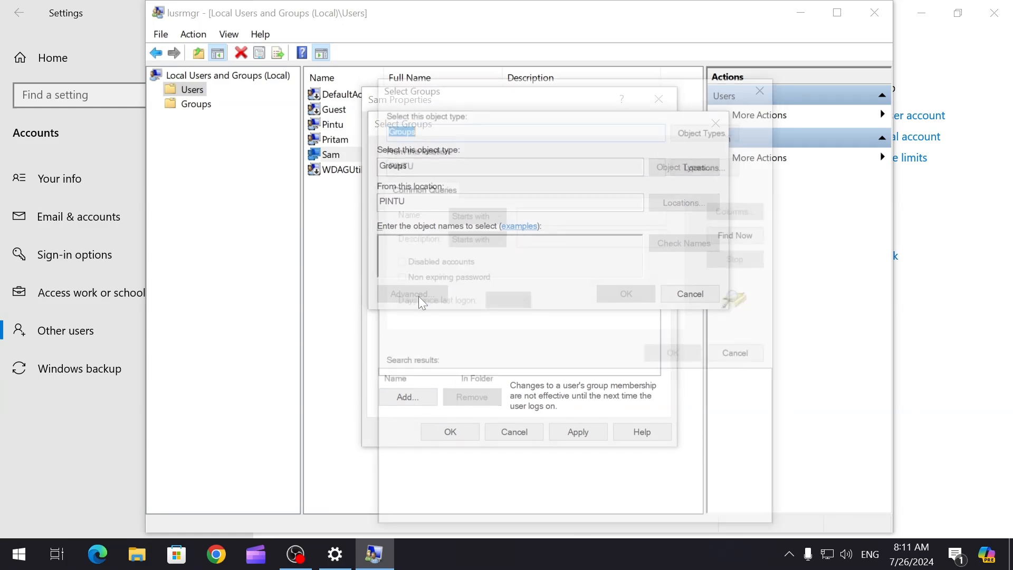
left_click(723, 237)
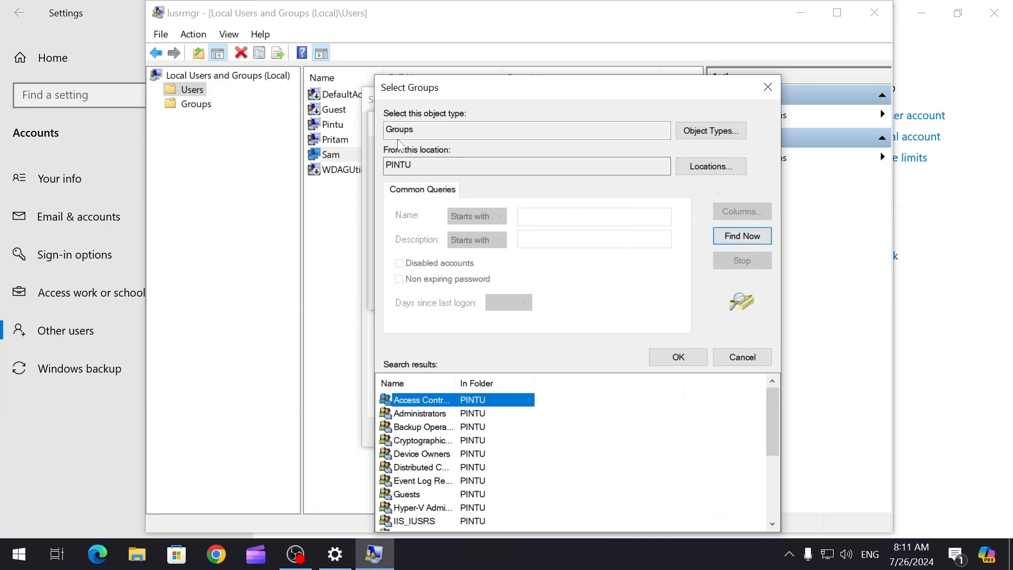
left_click_drag(497, 95, 467, 73)
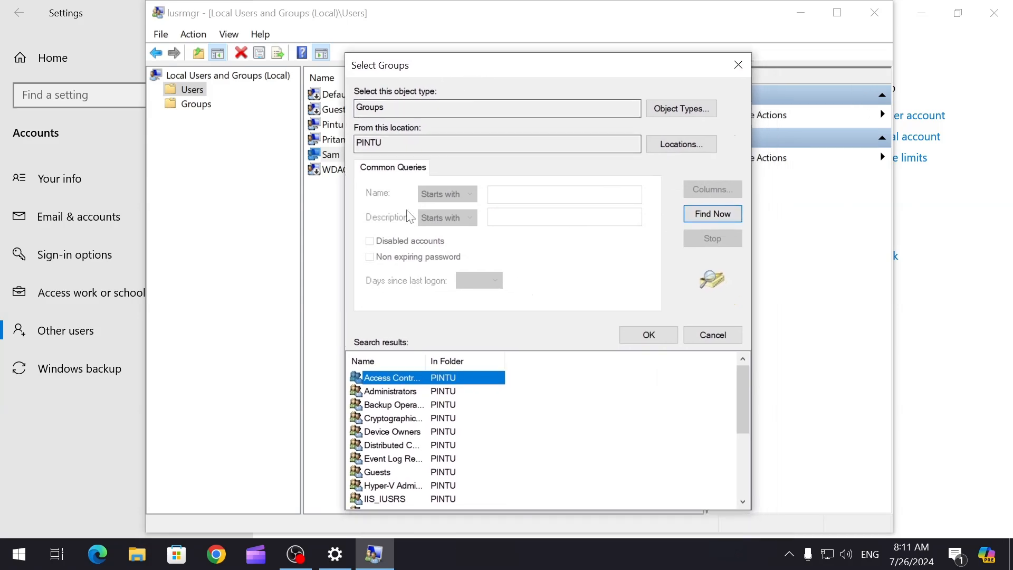
left_click(385, 393)
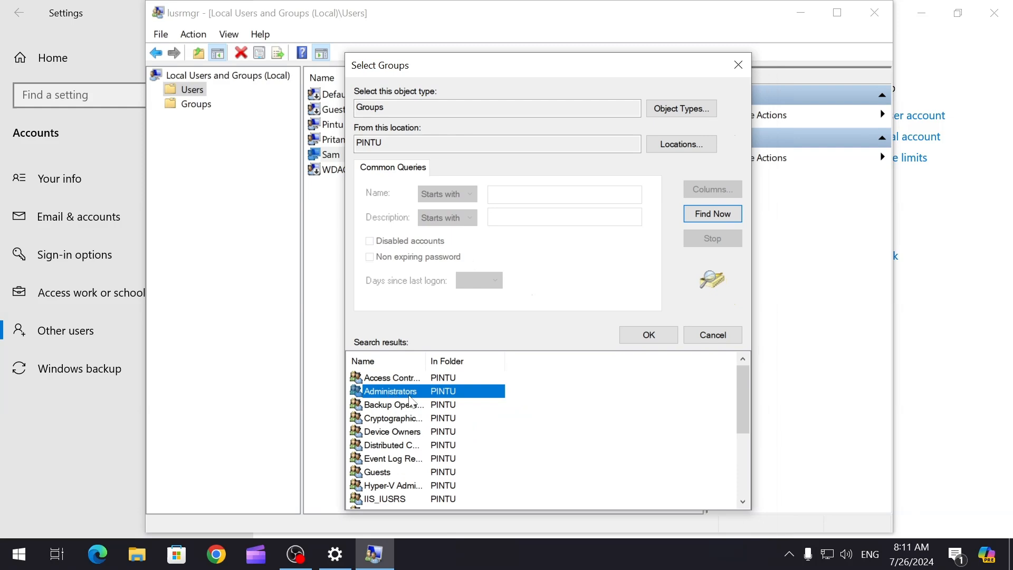
left_click(645, 336)
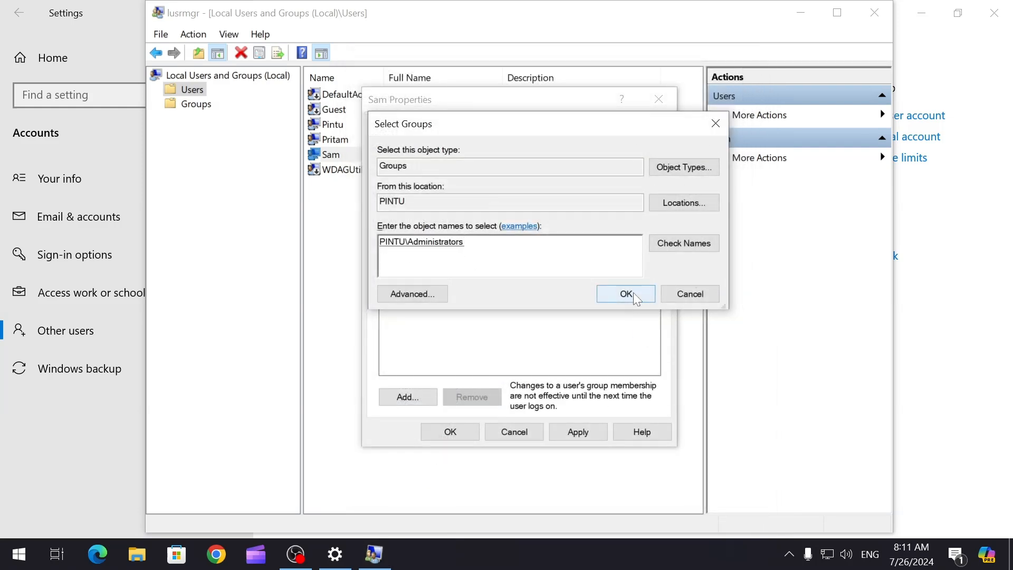
left_click(633, 293)
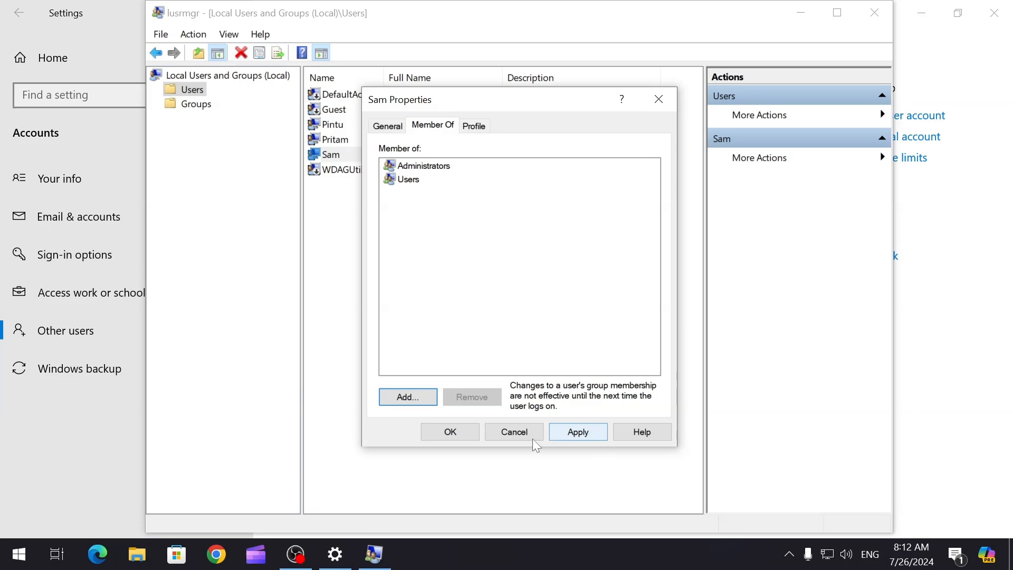
left_click(451, 431)
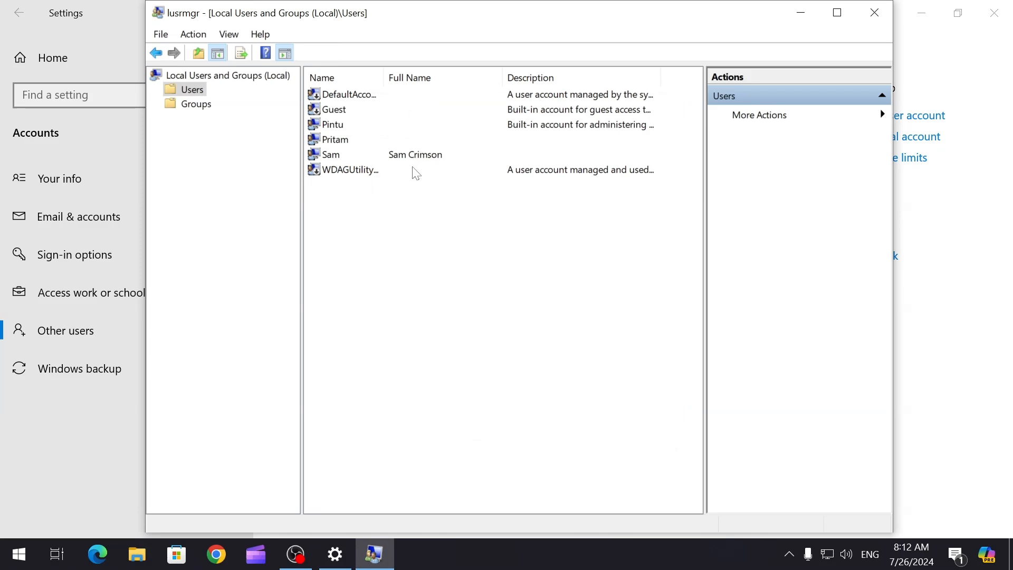
Close Local Users and Groups and launch Computer Management from the Start right-click menu.
left_click(875, 12)
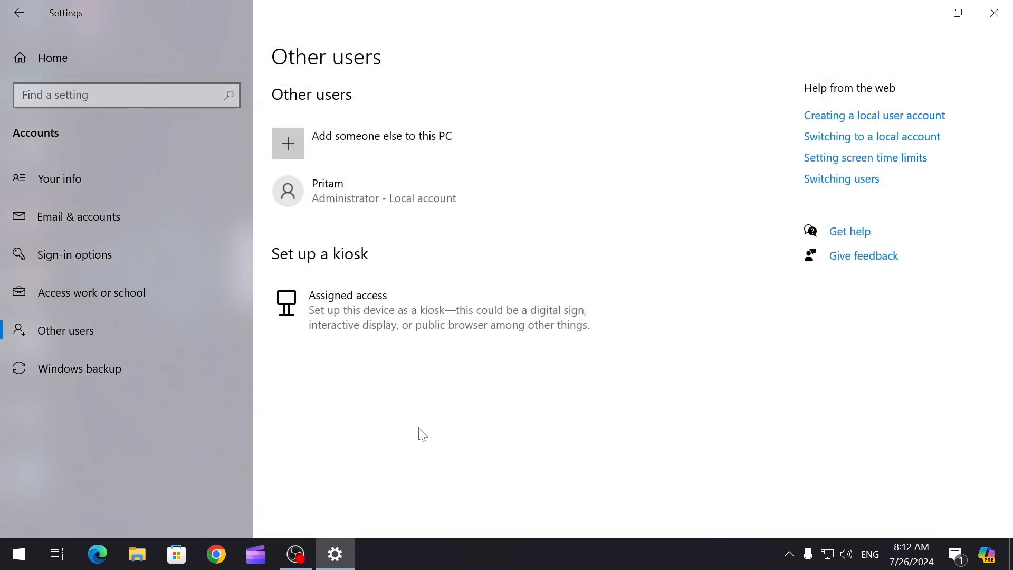
right_click(23, 557)
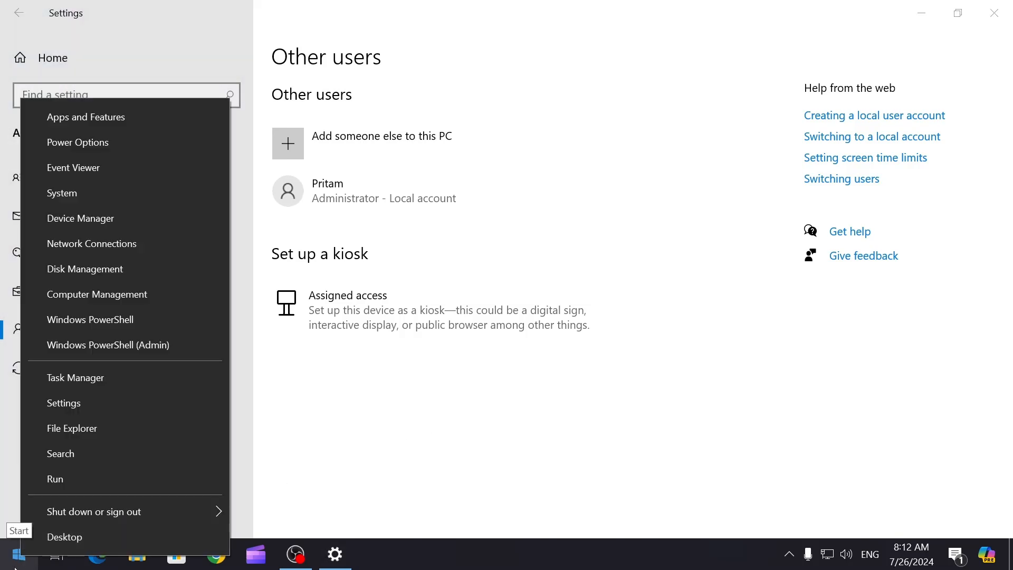
left_click(130, 299)
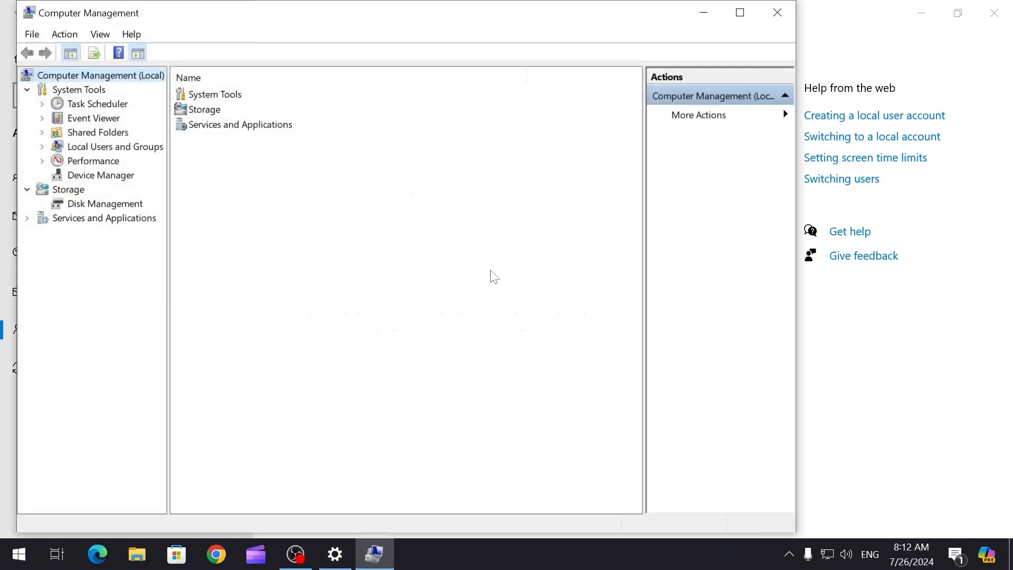
Check Sam in Local Users and Groups > Users, then minimize Computer Management.
left_click(117, 148)
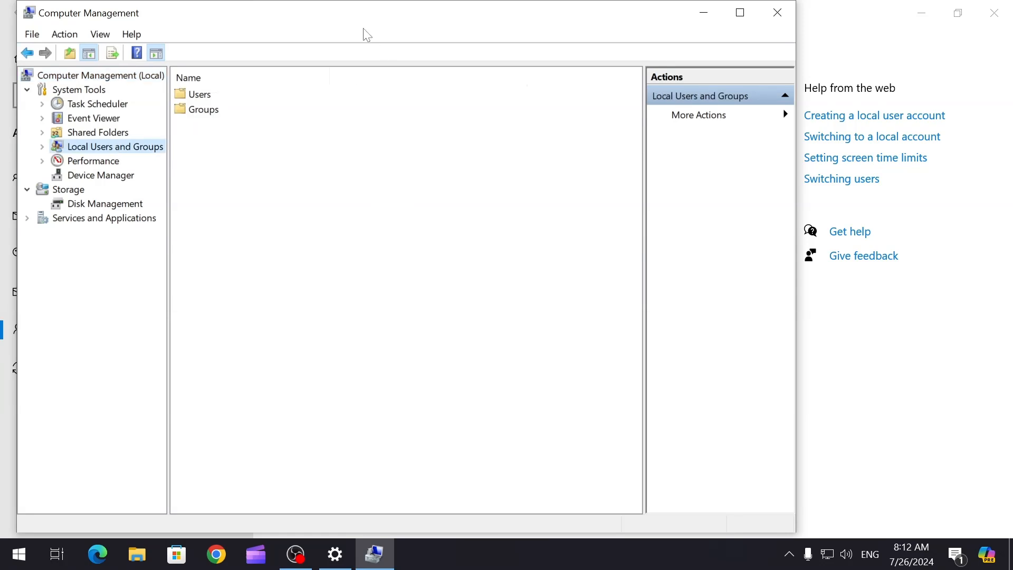
double_click(199, 94)
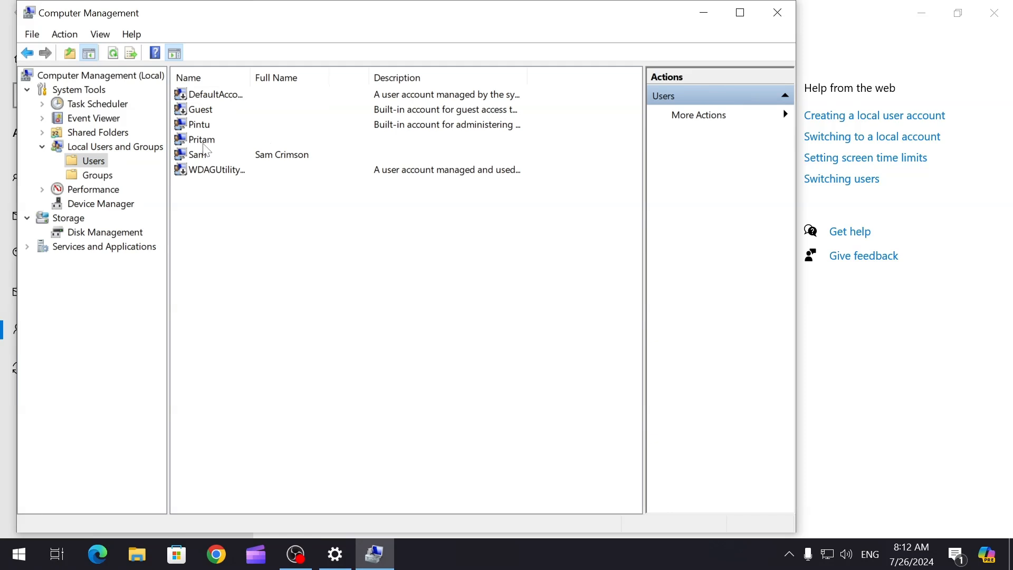
left_click(203, 158)
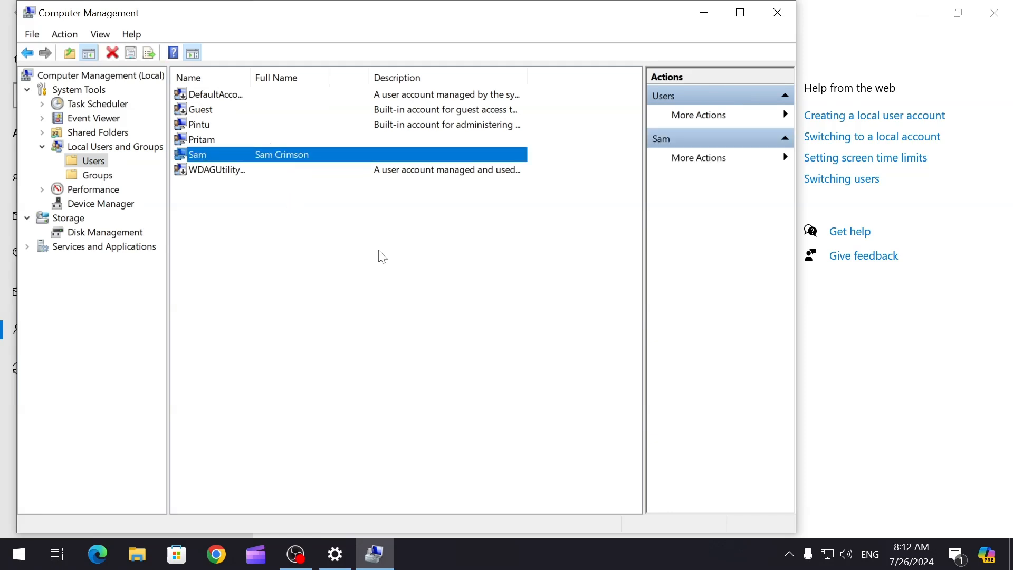
left_click_drag(226, 21, 296, 46)
left_click(169, 173)
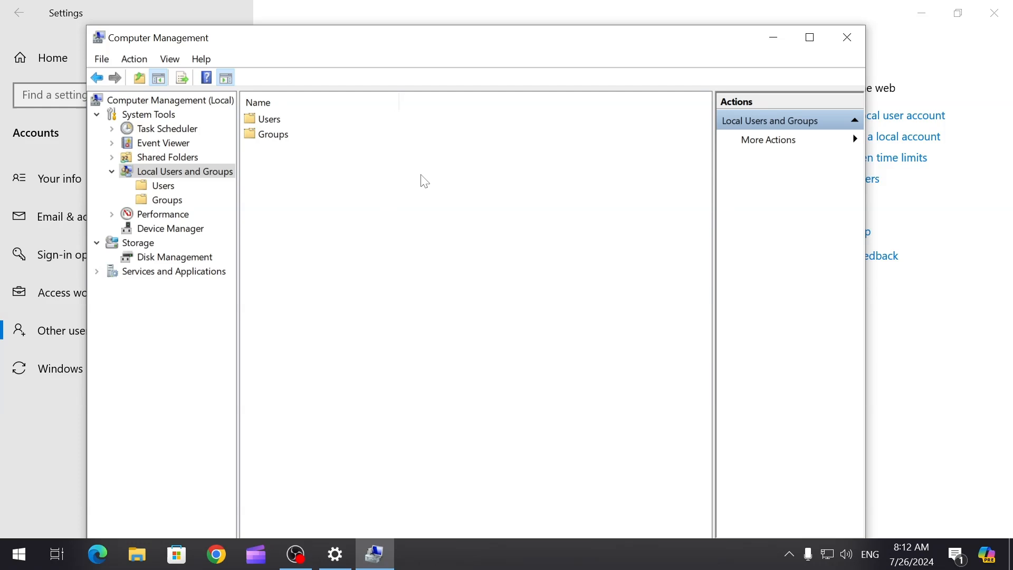
left_click(773, 38)
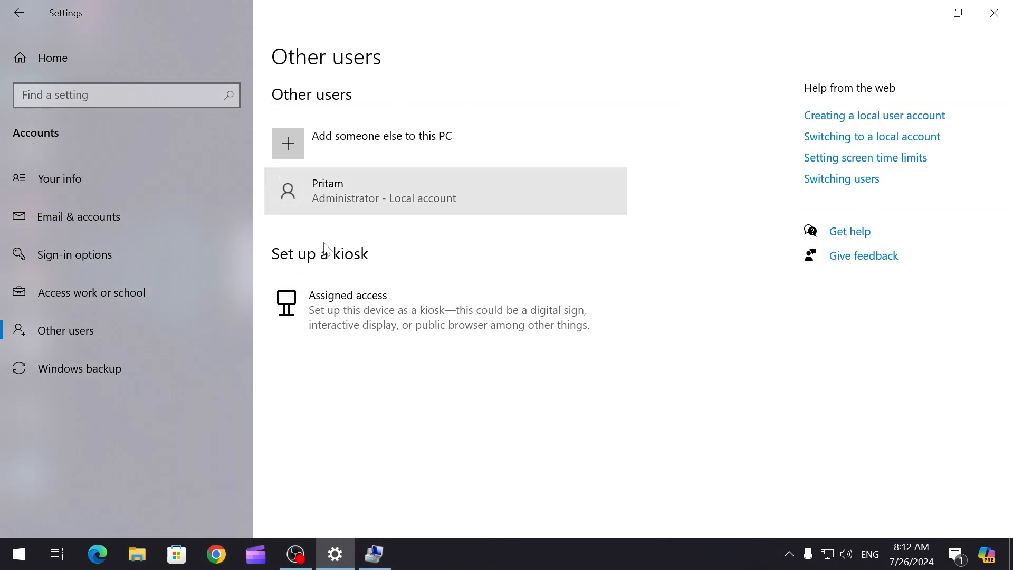